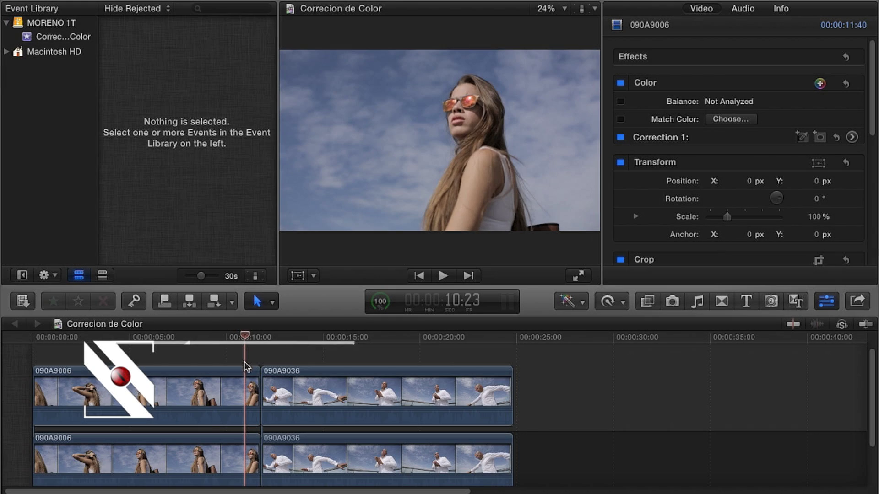
Step: Inspect clips 090A9006 and 090A9036, then play the ungraded project from the start
left_click(244, 384)
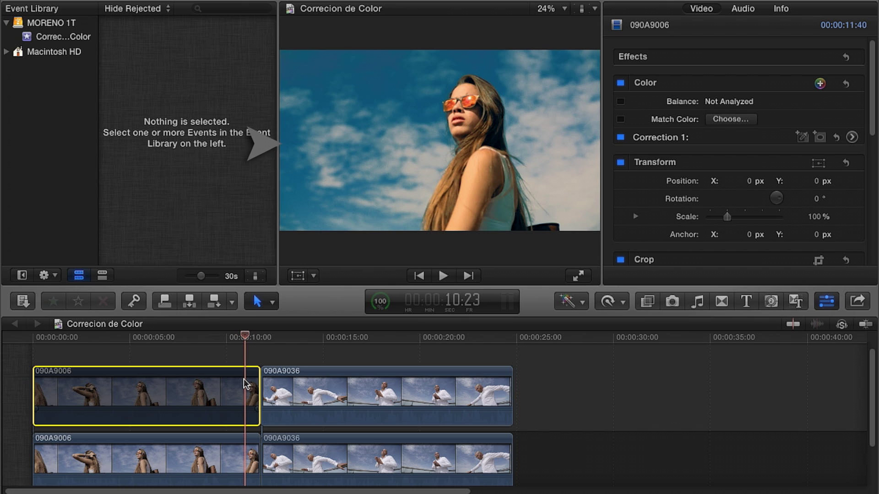
left_click(419, 343)
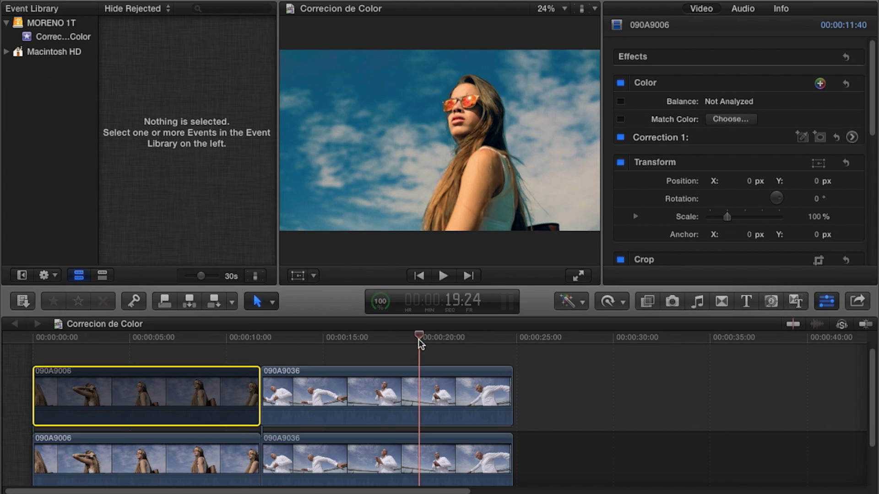
left_click(421, 395)
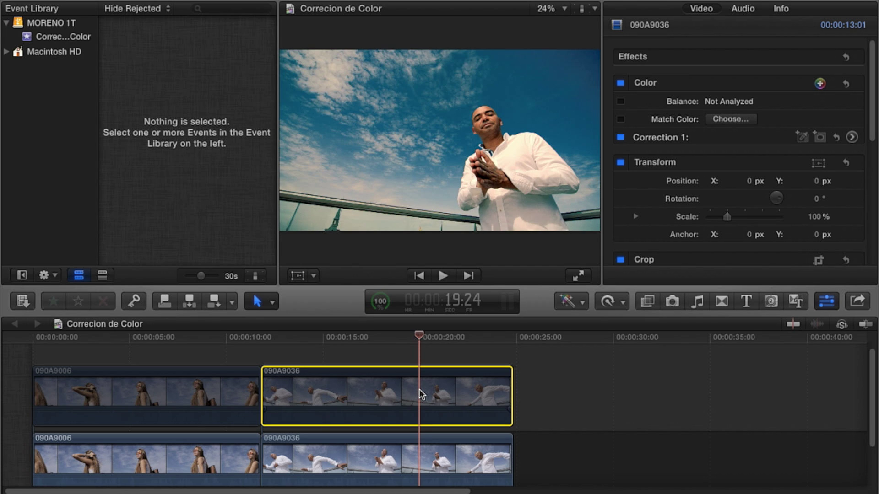
left_click(69, 338)
key("space")
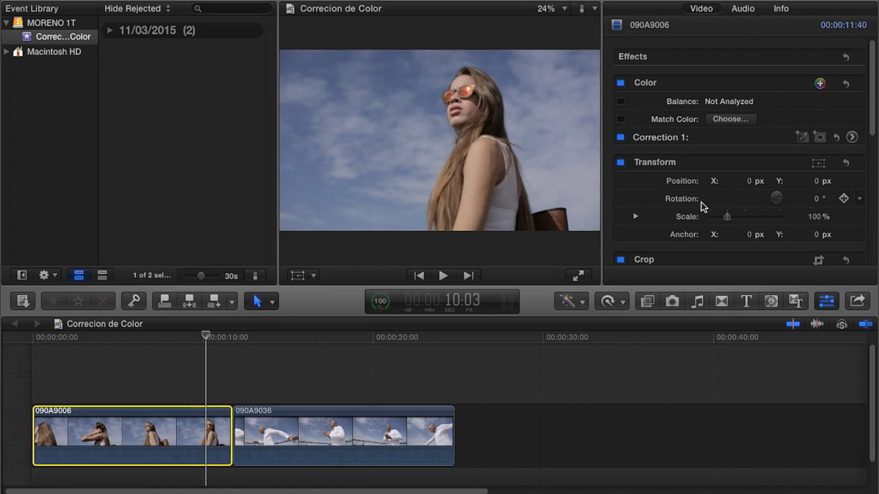
Step: Add Corrections 2 and 3 to 090A9006, masking Correction 2 to the sky's blue with softened edges
left_click(820, 84)
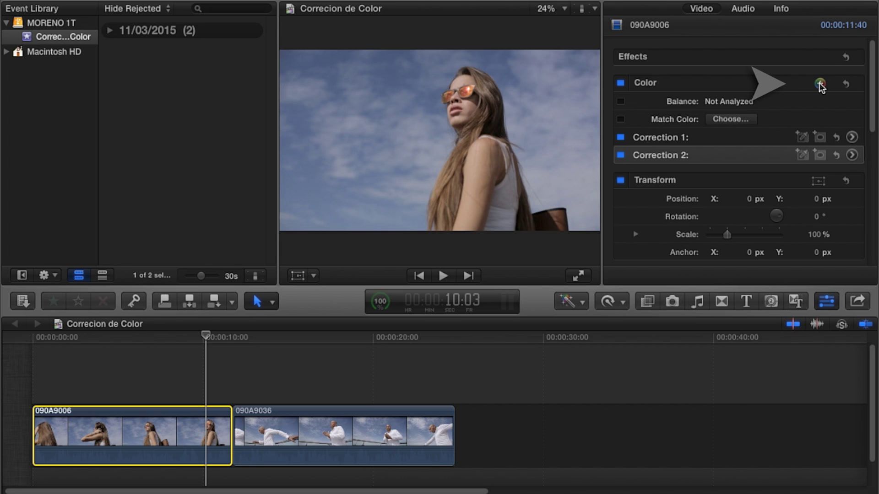
left_click(820, 85)
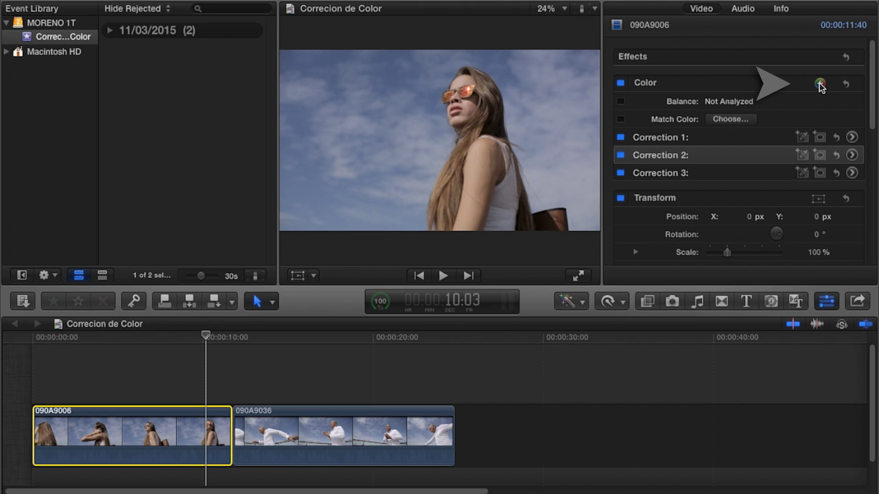
left_click(802, 155)
left_click(300, 120)
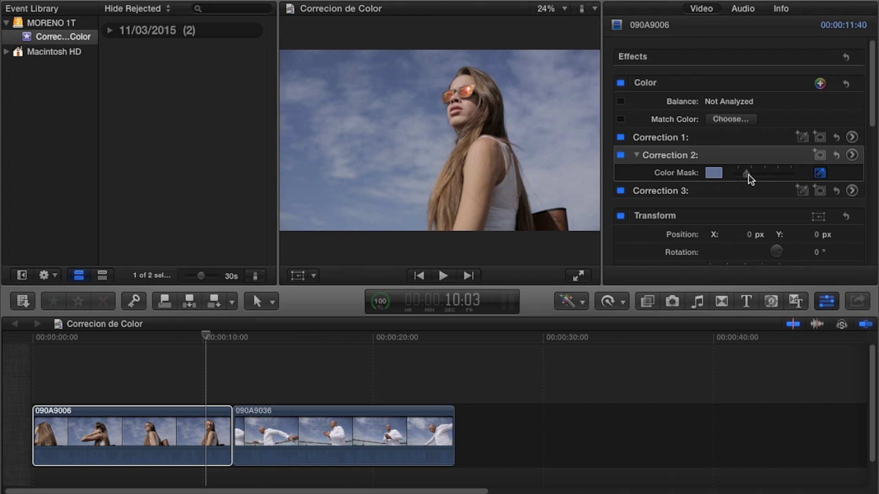
left_click_drag(748, 175, 781, 175)
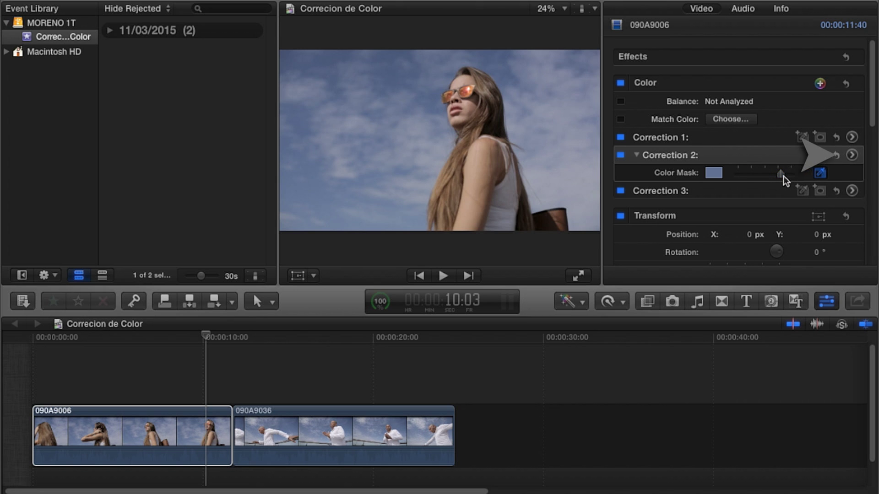
Step: In Correction 2, darken the sky highlights, tint midtones and highlights teal-blue, and raise Global saturation to 39%
left_click(852, 156)
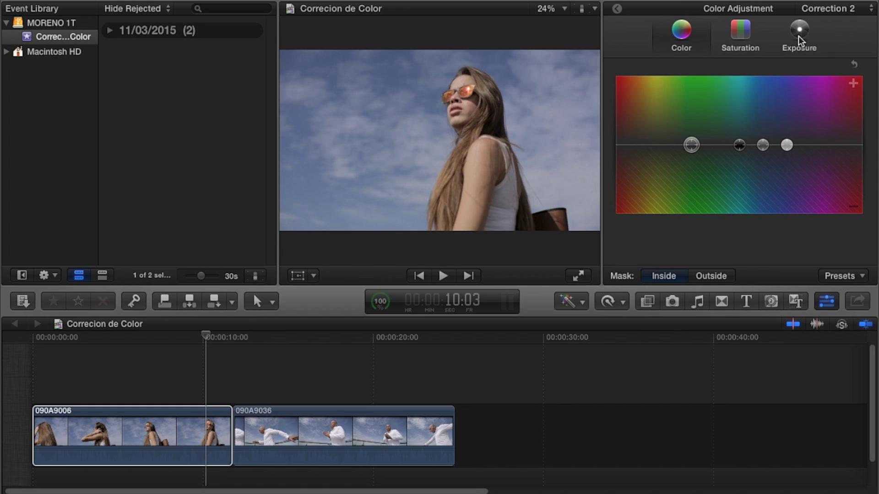
left_click(799, 40)
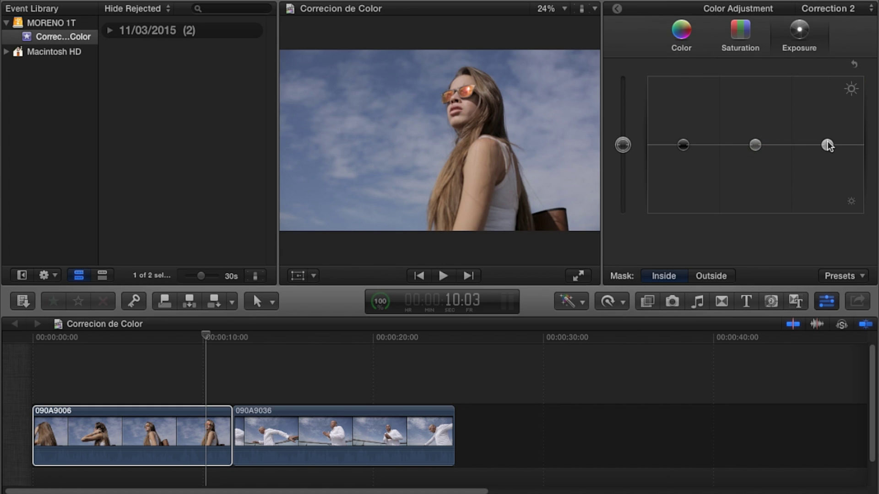
left_click_drag(827, 147, 827, 171)
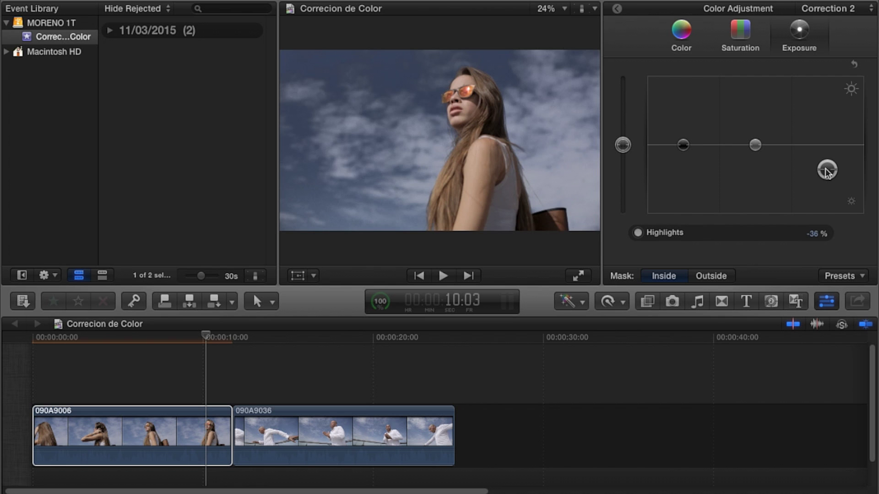
left_click(687, 41)
left_click_drag(740, 145, 738, 122)
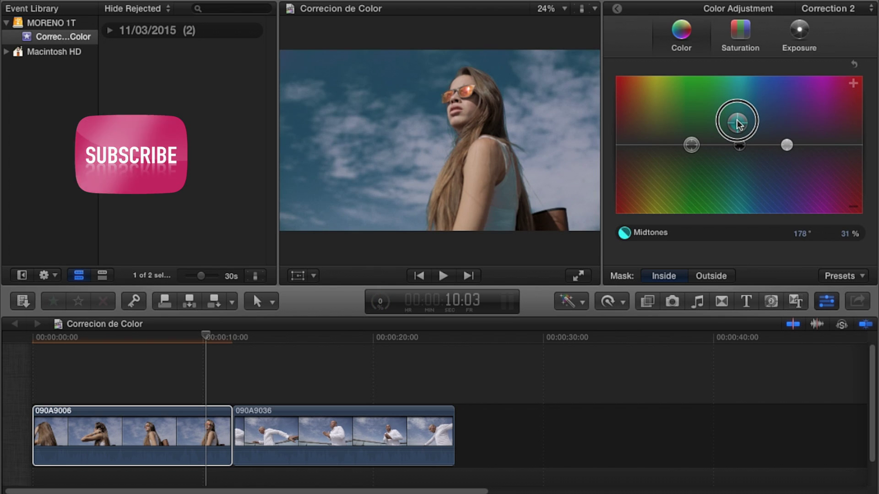
left_click_drag(786, 145, 734, 123)
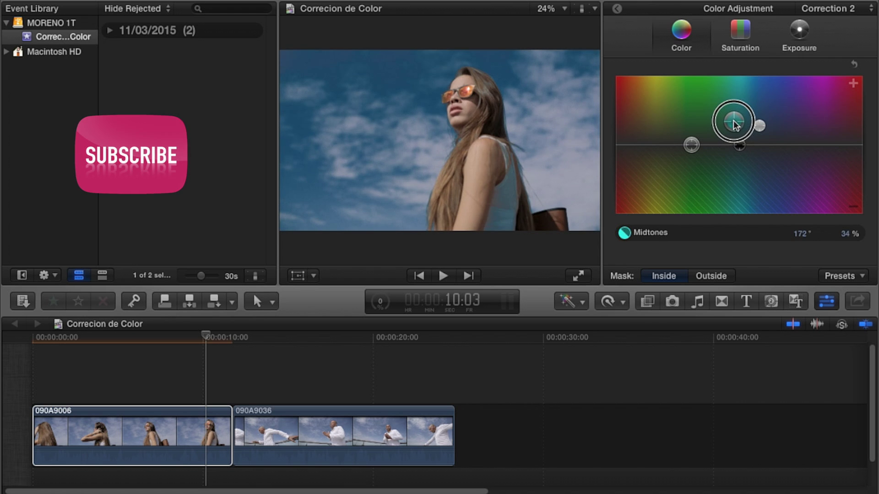
left_click(741, 29)
left_click_drag(622, 145, 627, 123)
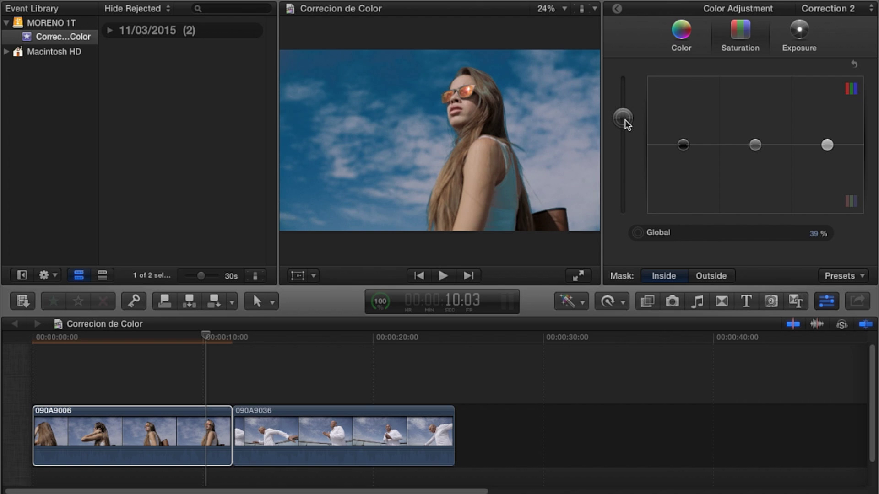
Step: Toggle Correction 2 off and on to compare the sky before and after
left_click(617, 9)
left_click(621, 156)
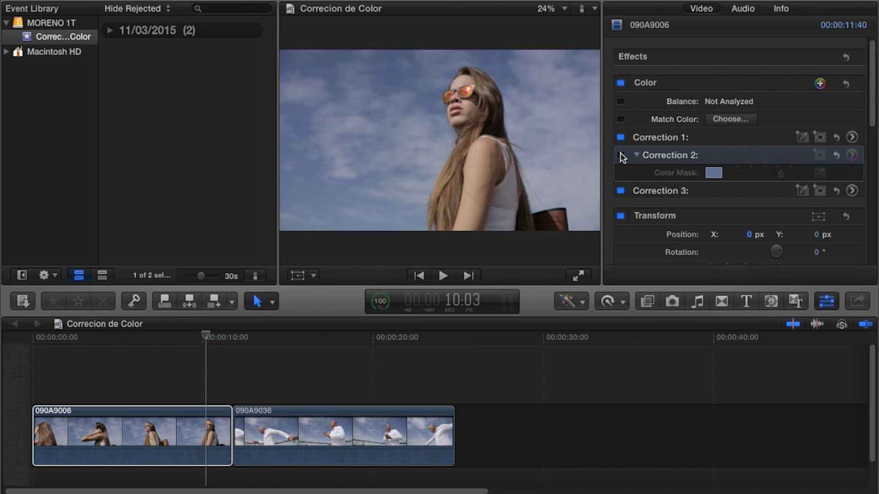
left_click(621, 155)
left_click(621, 155)
left_click(620, 155)
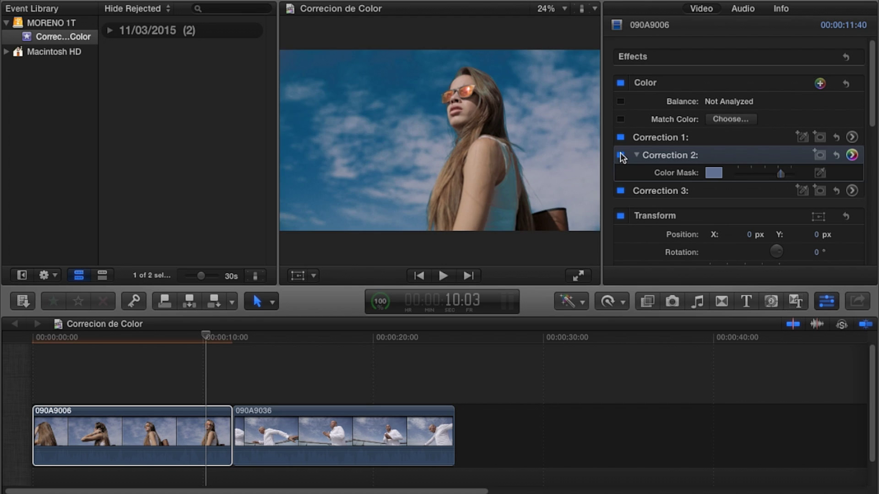
left_click(621, 156)
left_click(621, 155)
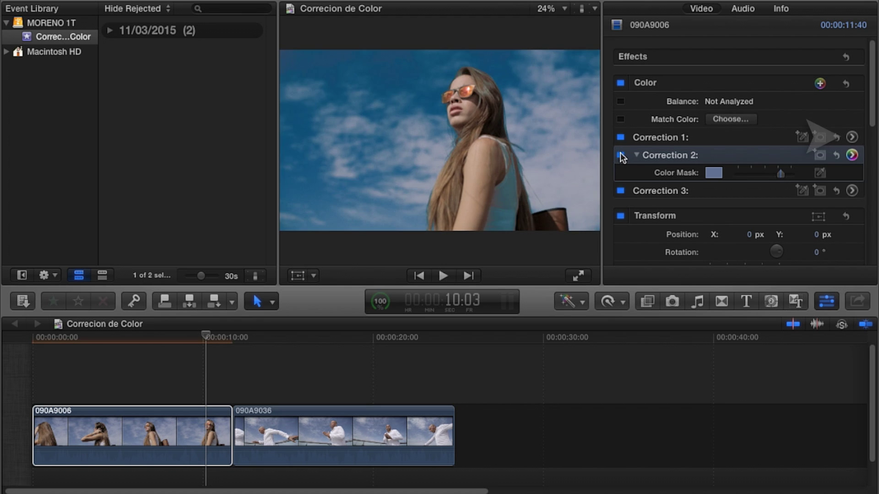
left_click(850, 138)
Step: In Correction 1, raise Global saturation, set shadows -5% and highlights 11%, and tint midtones 215° and highlights 248° blue
left_click_drag(622, 145, 624, 128)
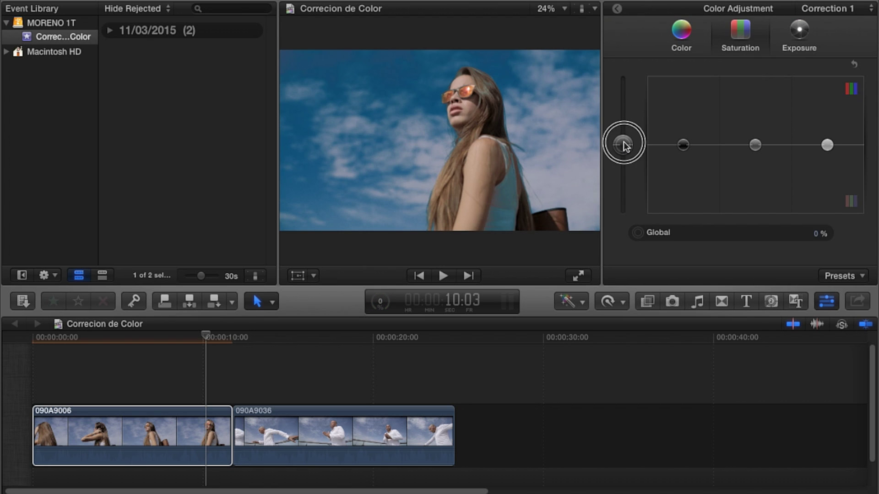
left_click(802, 38)
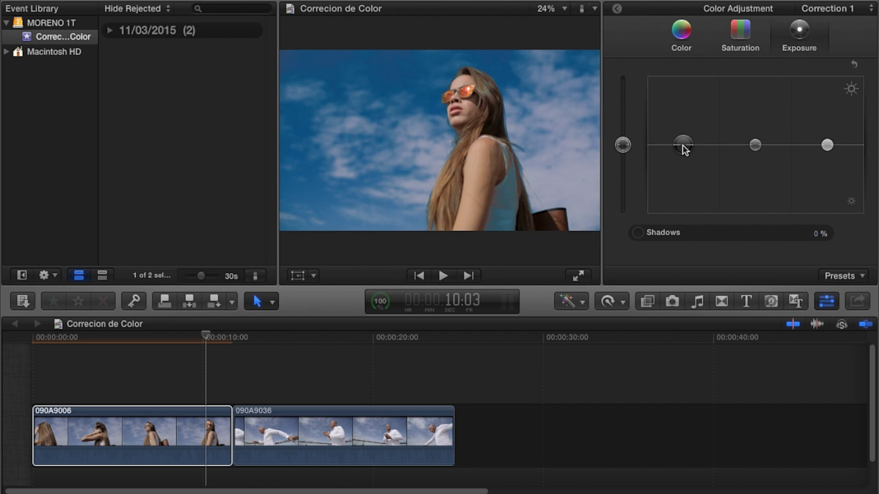
left_click_drag(683, 144, 682, 149)
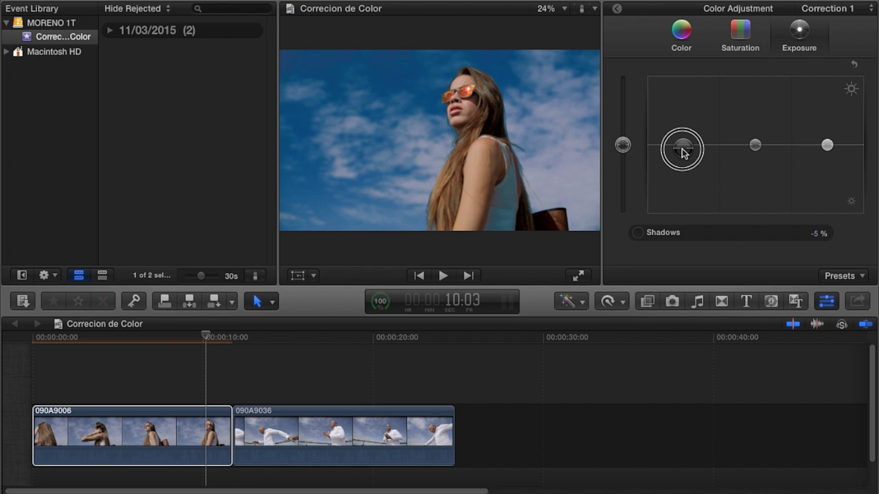
left_click_drag(827, 146, 827, 139)
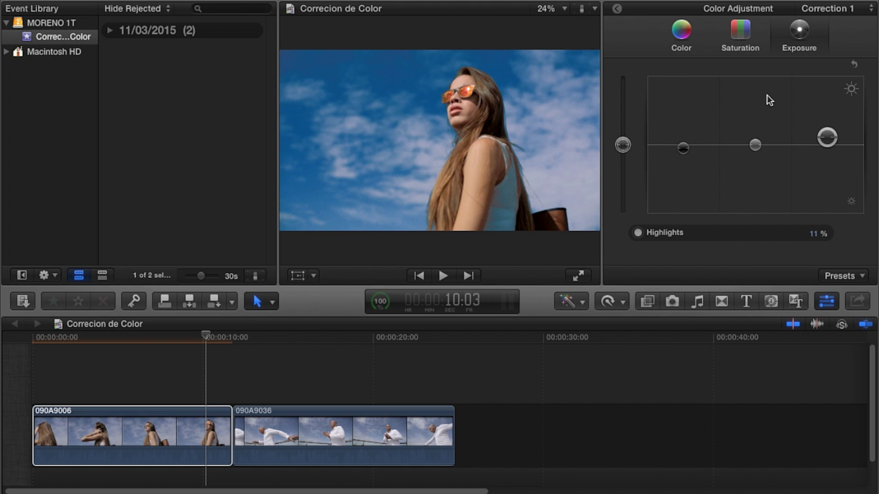
left_click(682, 30)
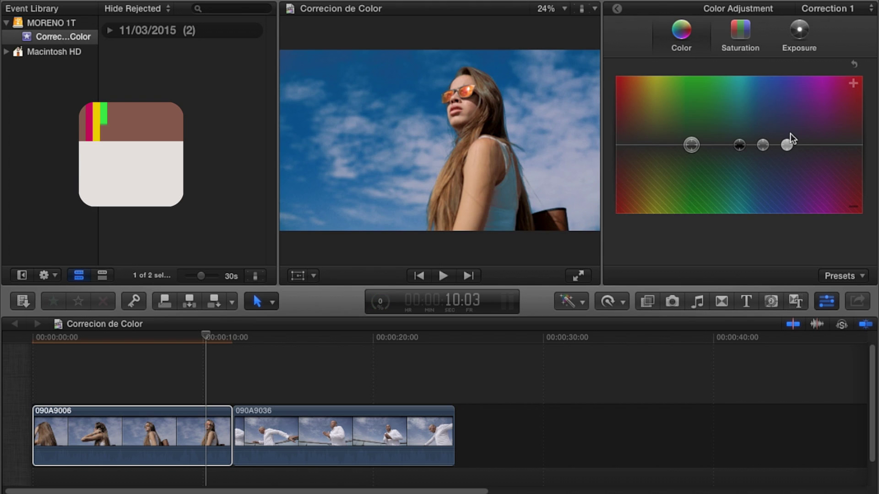
left_click_drag(762, 146, 784, 148)
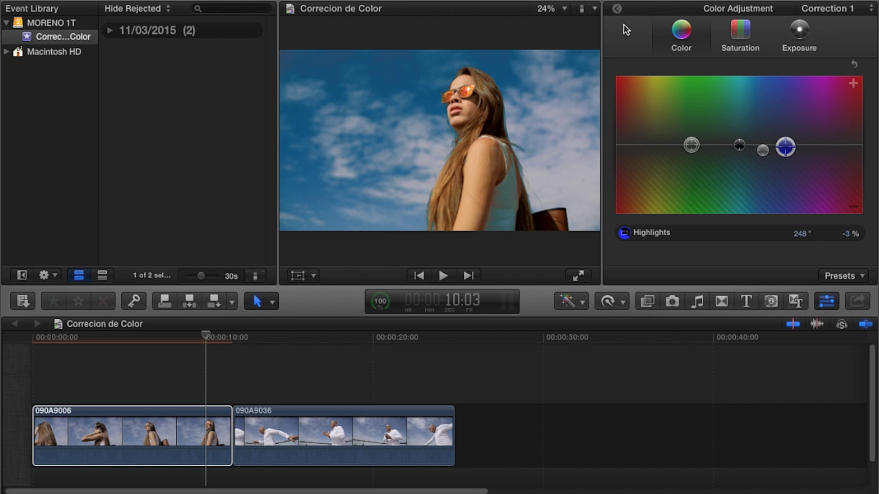
Step: Toggle the whole Color effect off and on to compare the grade
left_click(618, 8)
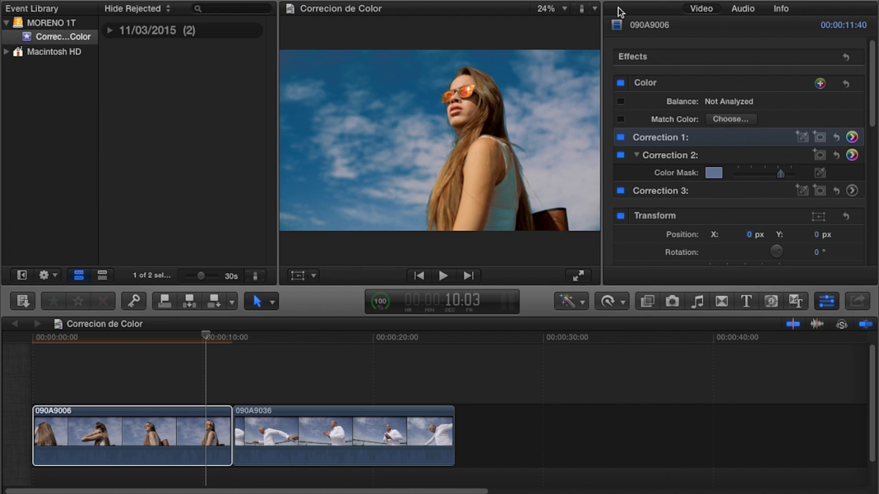
left_click(622, 83)
left_click(621, 83)
left_click(621, 83)
left_click(621, 83)
left_click(622, 82)
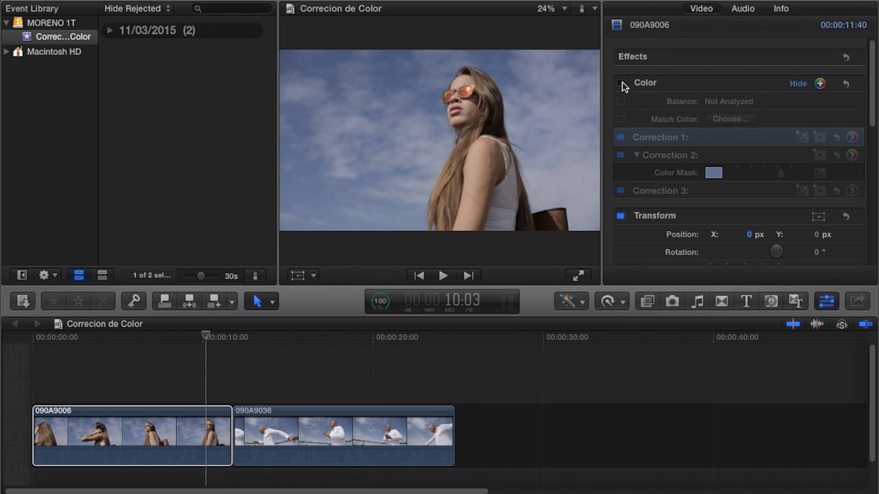
left_click(621, 83)
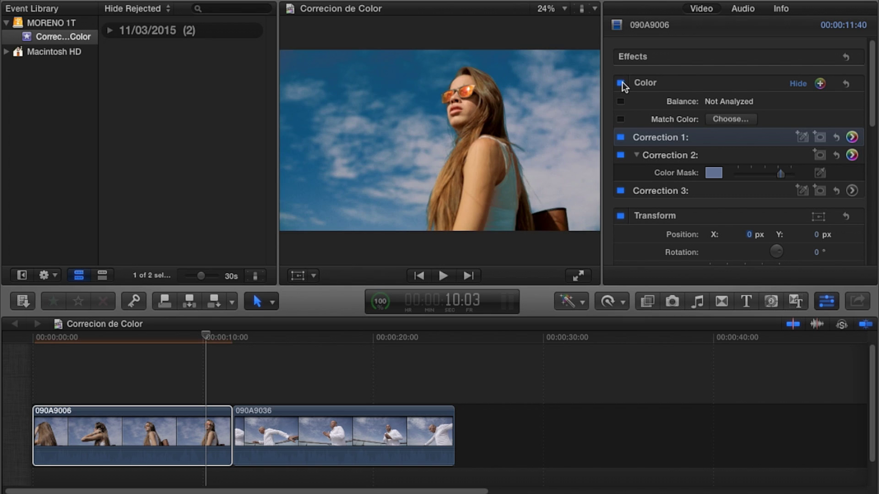
Step: Mask Correction 3 to a dark brown tone and tint its shadows and midtones blue
left_click(802, 192)
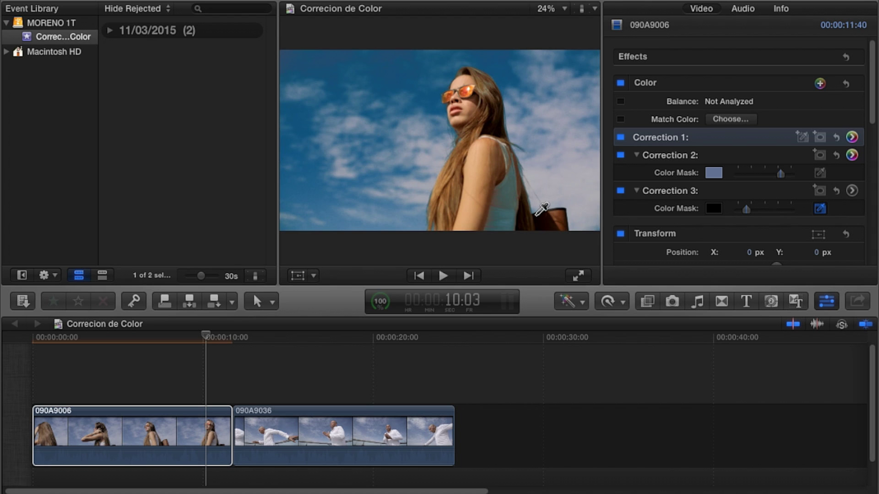
left_click(537, 215)
left_click_drag(746, 210, 771, 210)
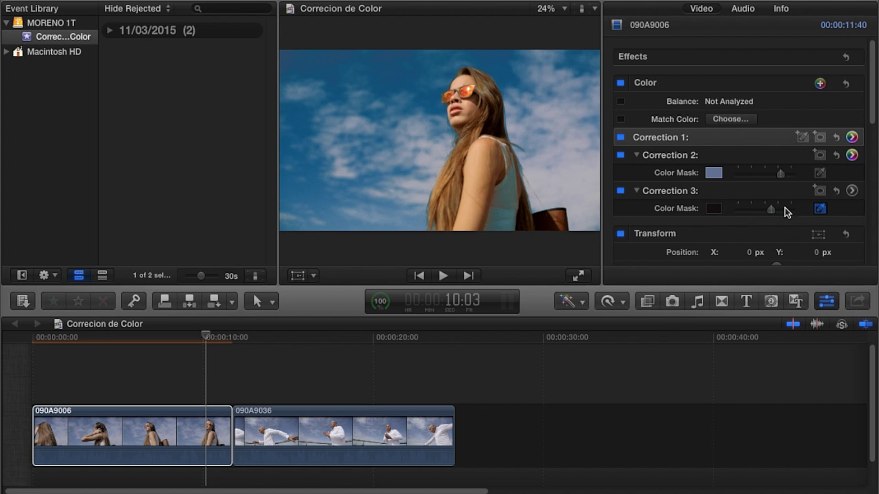
left_click(852, 191)
mouse_move(740, 145)
left_mouse_down()
mouse_move(743, 137)
mouse_move(763, 143)
left_mouse_up()
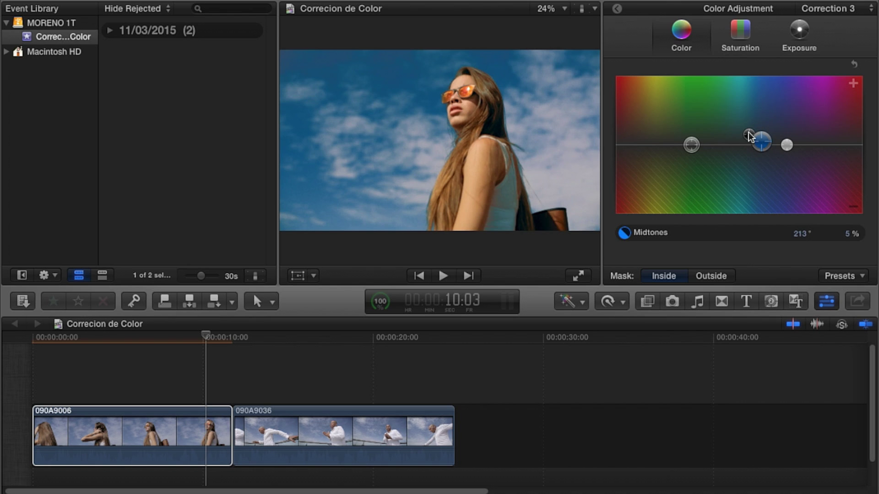
left_click(618, 8)
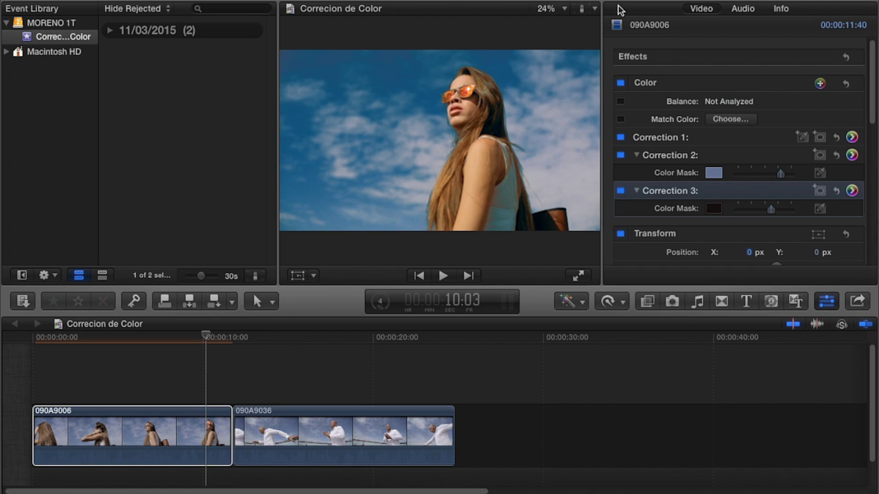
left_click(621, 83)
left_click(621, 83)
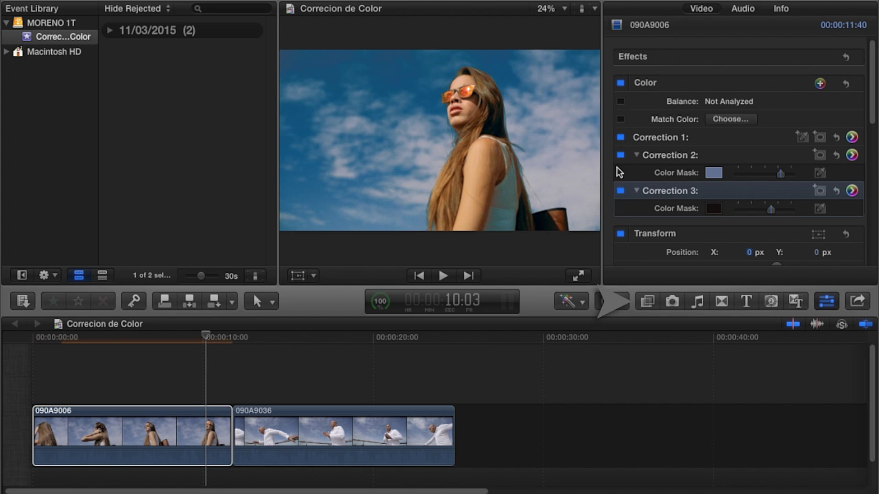
Step: Apply Teal & Orange to clip 090A9006 with Amount about 23 and some Protect Skin added
left_click(646, 302)
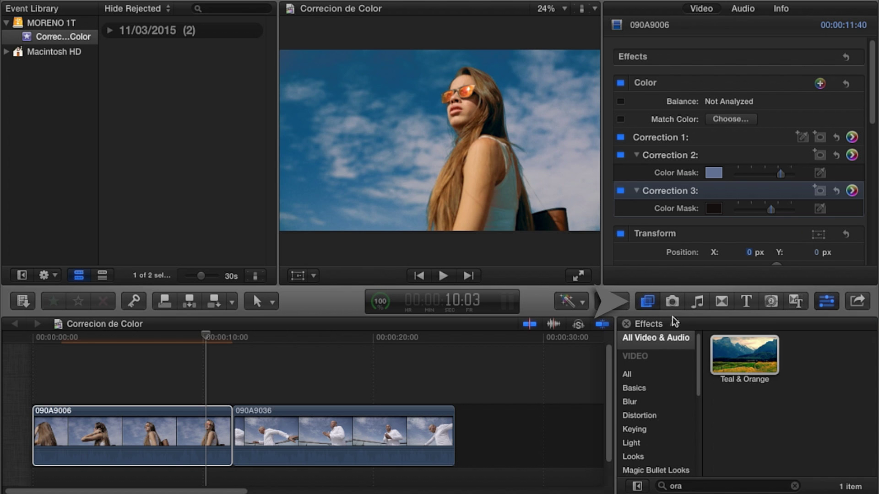
left_click(744, 367)
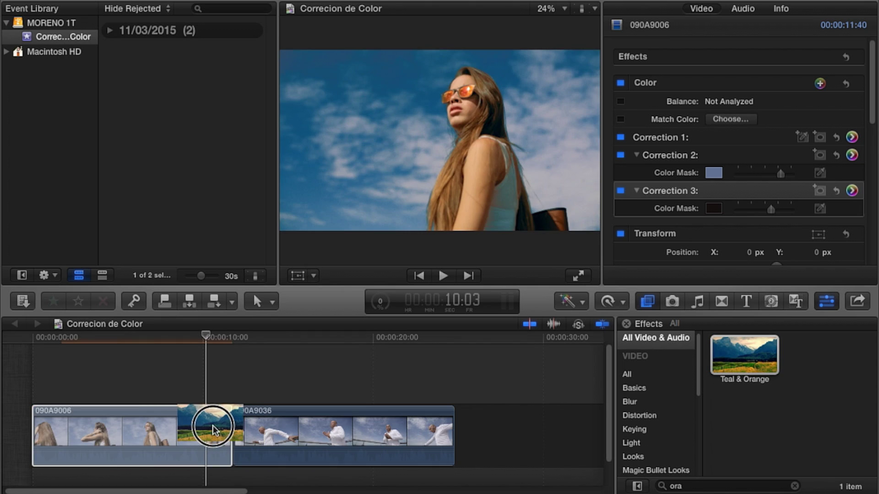
left_click_drag(748, 362, 212, 430)
left_click(213, 425)
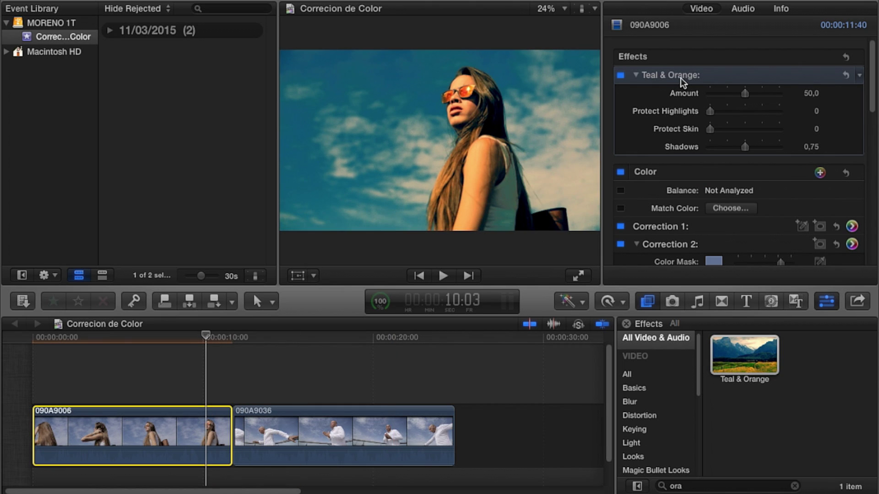
left_click_drag(745, 93, 726, 97)
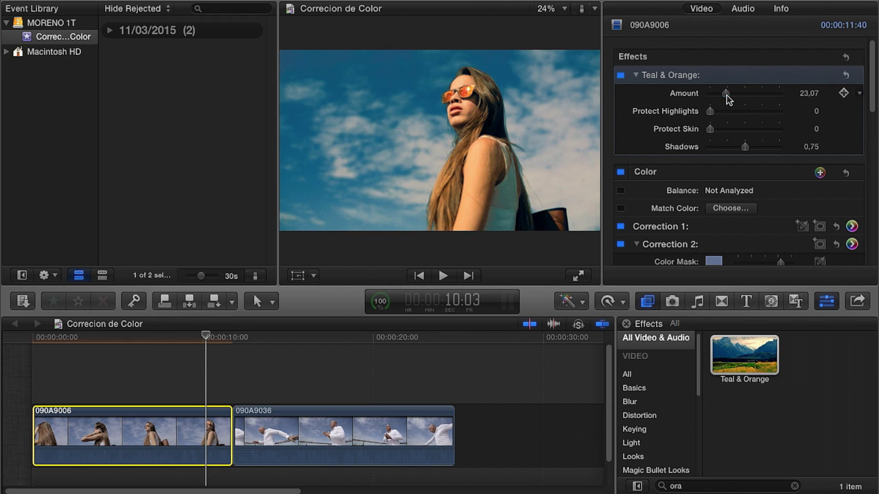
left_click_drag(710, 130, 727, 131)
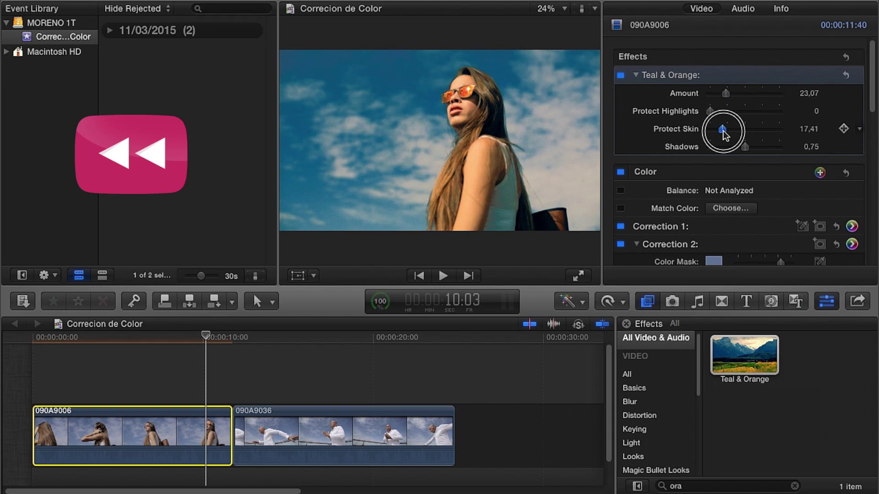
left_click(636, 75)
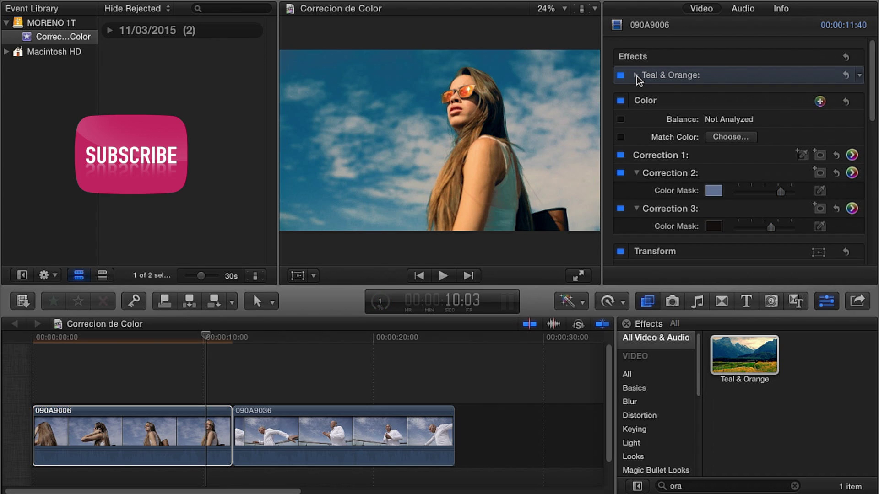
key("space")
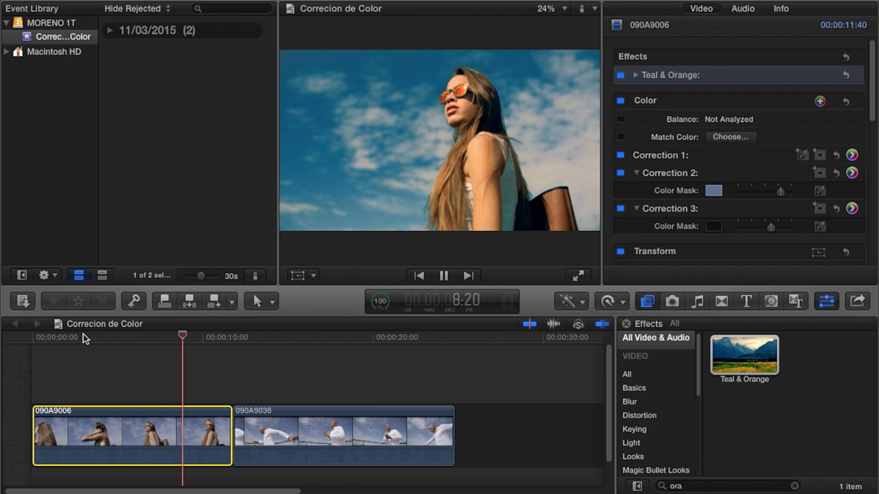
key("space")
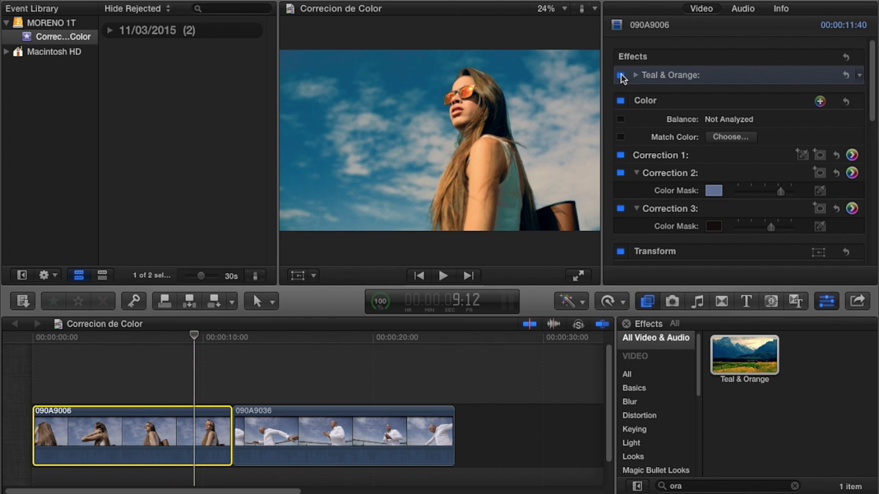
left_click(621, 75)
left_click(621, 101)
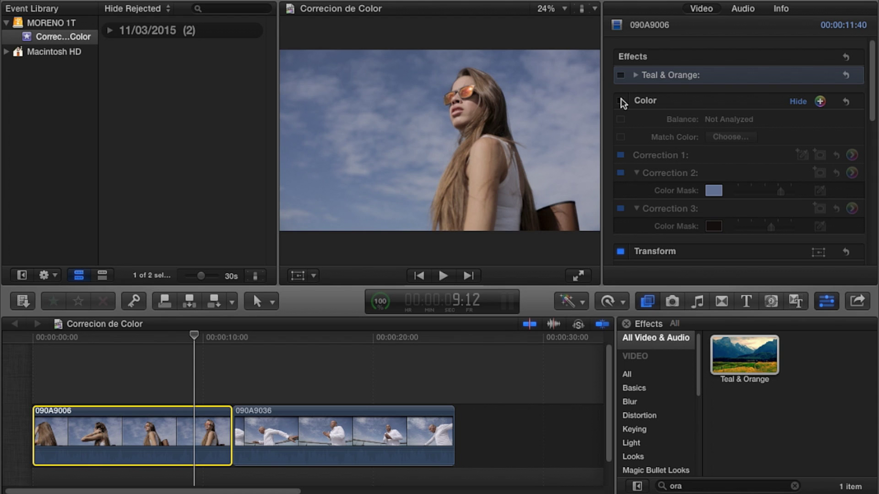
left_click(621, 101)
left_click(621, 101)
left_click(621, 101)
left_click(620, 101)
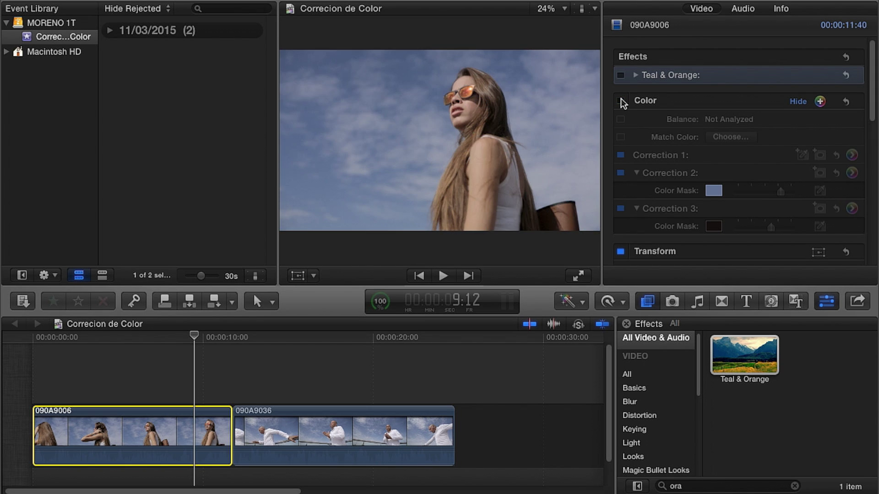
left_click(621, 101)
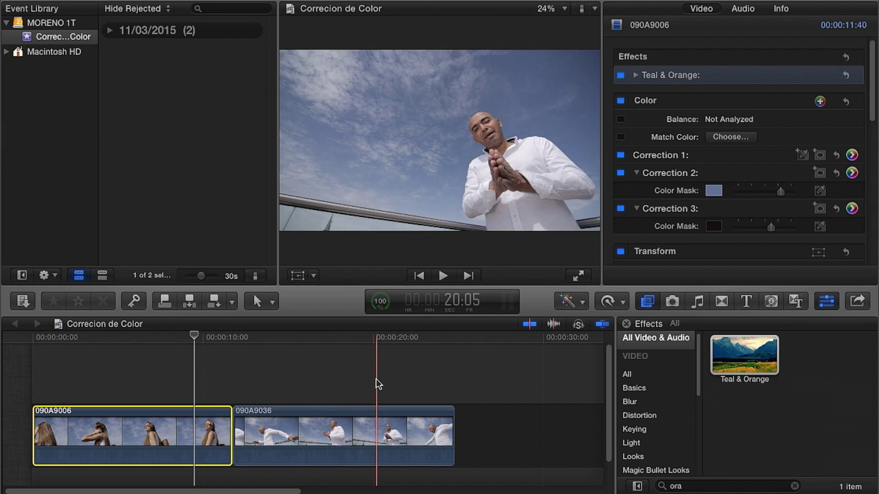
Step: Paste the Teal & Orange and Color attributes from 090A9006 onto clip 090A9036
left_click(379, 419)
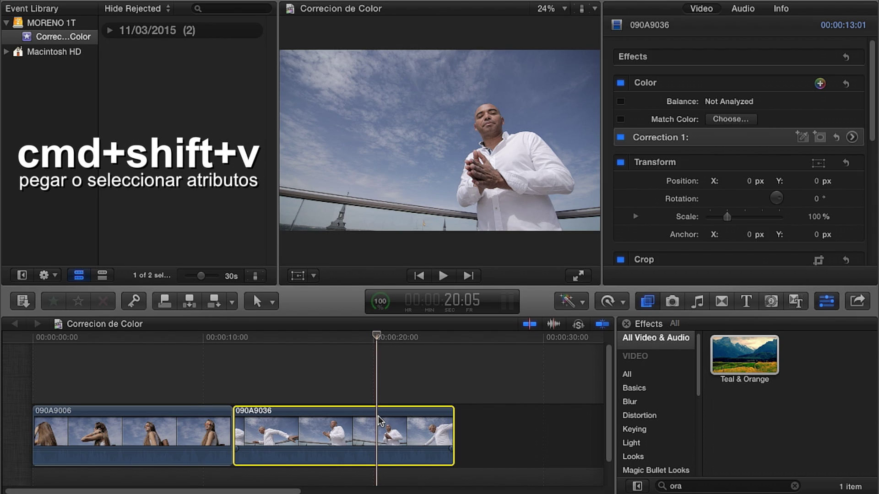
key("super+shift+v")
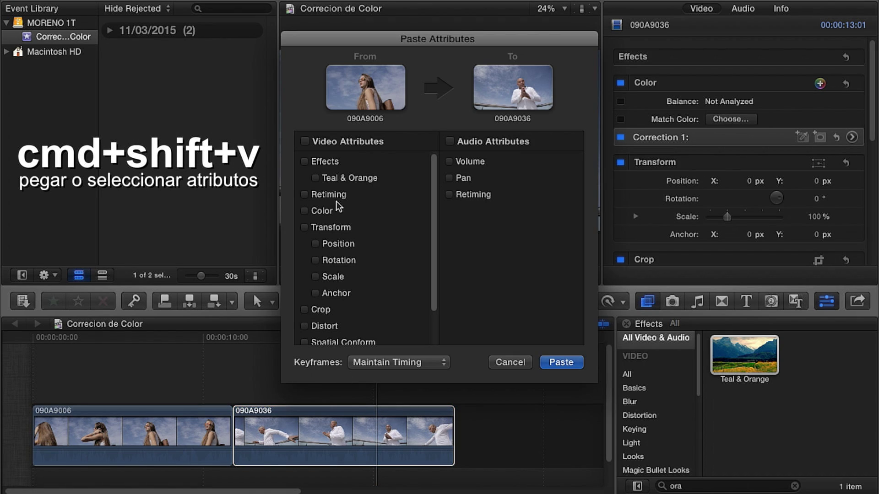
left_click(316, 178)
left_click(310, 211)
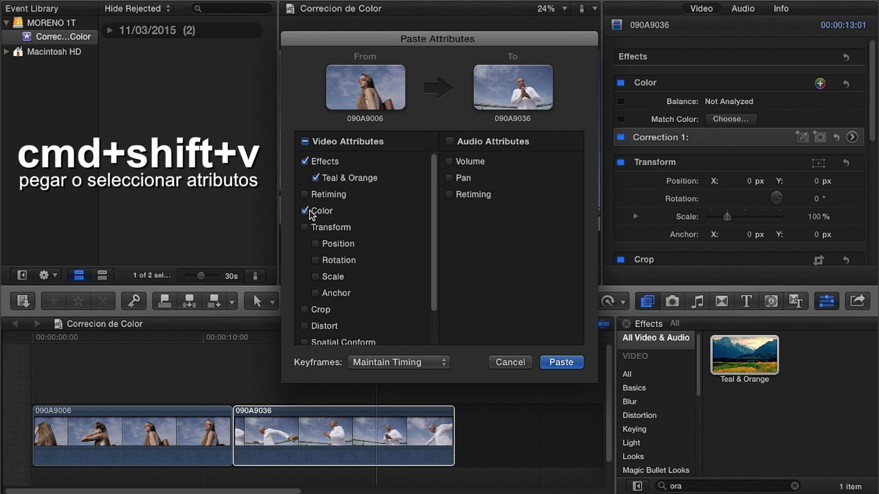
key("Return")
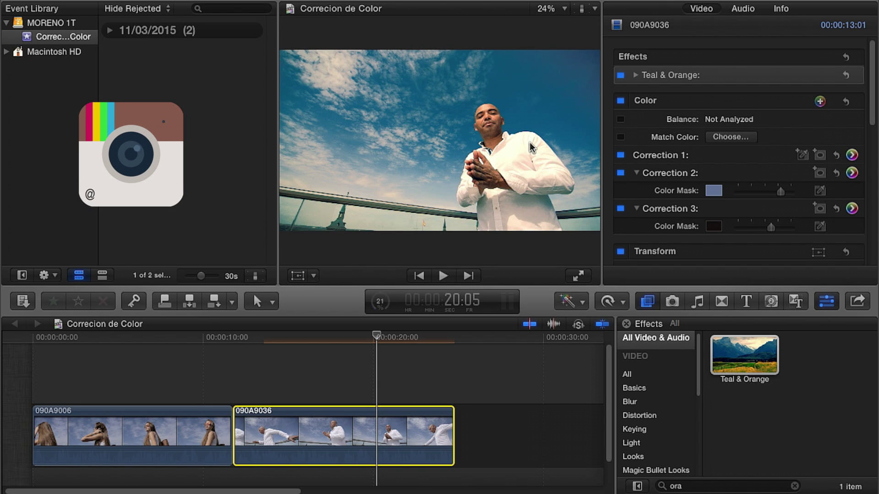
Step: Set 090A9036's Correction 1 exposure to highlights -2%, midtones 10% and shadows -14%
left_click(852, 155)
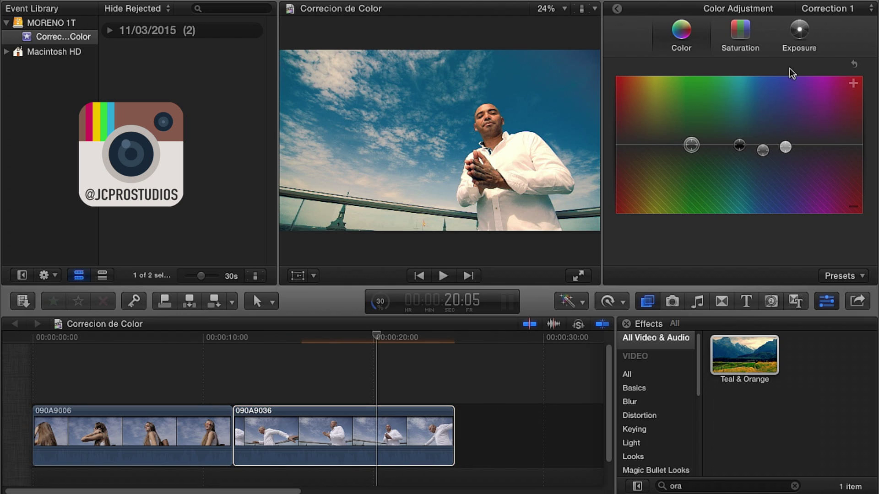
left_click(800, 40)
left_click_drag(828, 138, 827, 145)
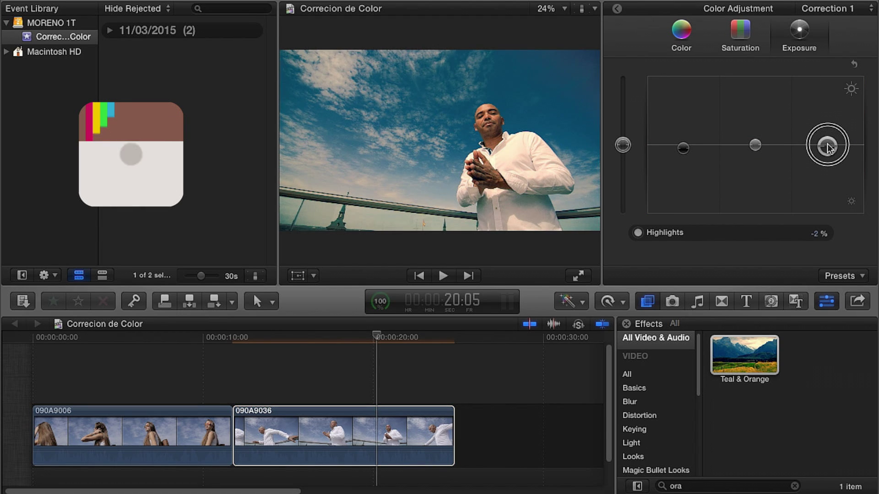
left_click_drag(755, 145, 756, 144)
left_click(682, 147)
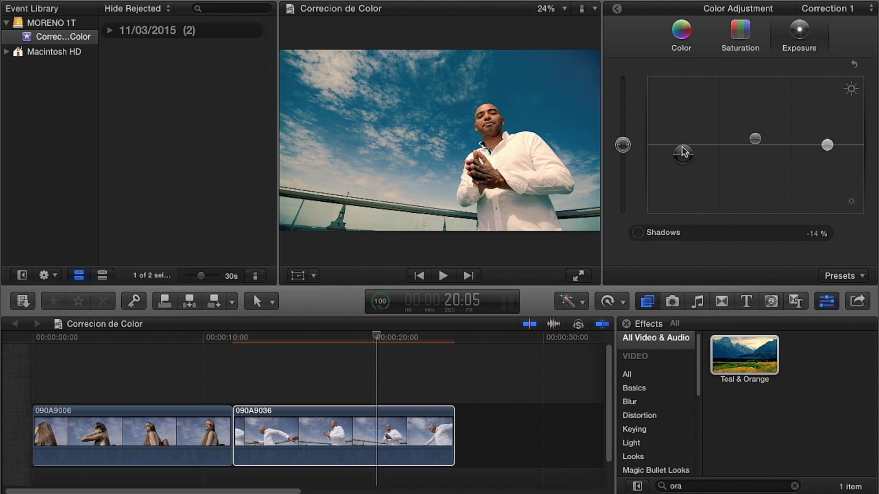
left_click(329, 435)
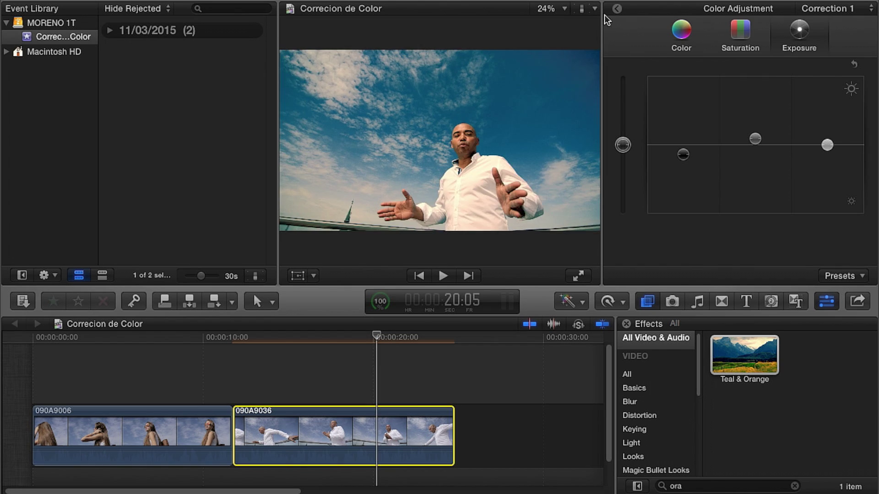
left_click(376, 340)
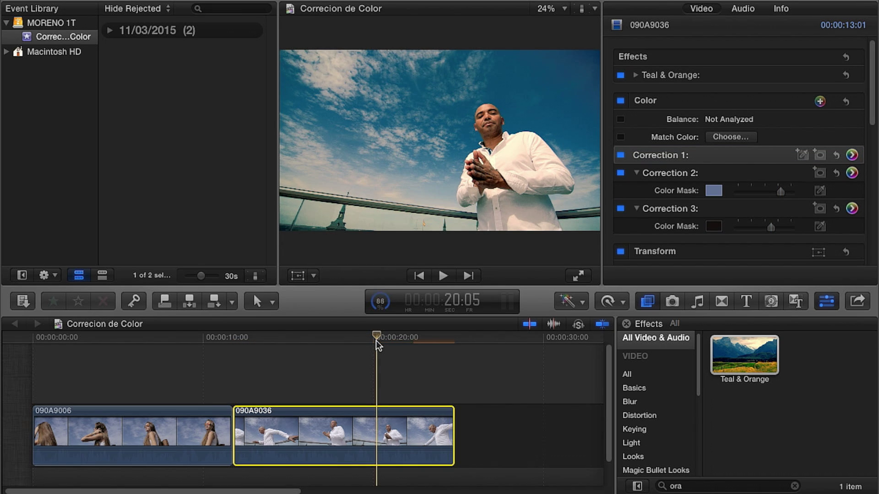
left_click(621, 100)
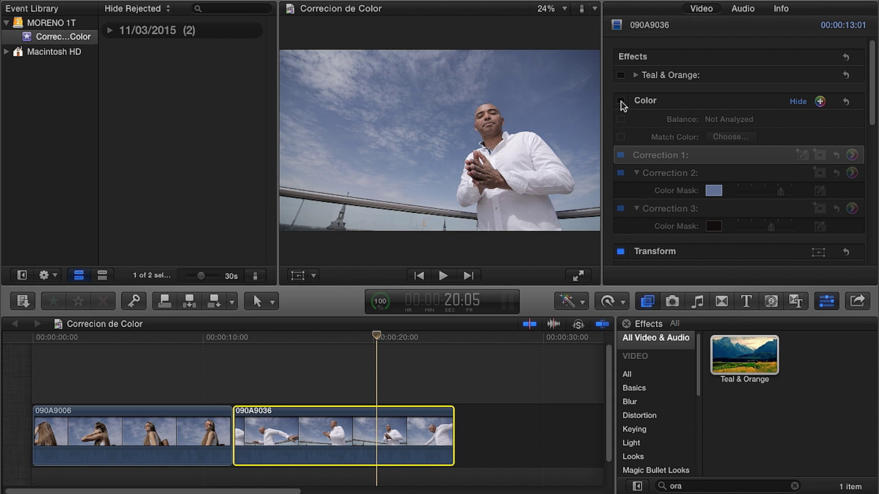
left_click(621, 100)
left_click(621, 101)
left_click(621, 101)
left_click(620, 101)
left_click(621, 101)
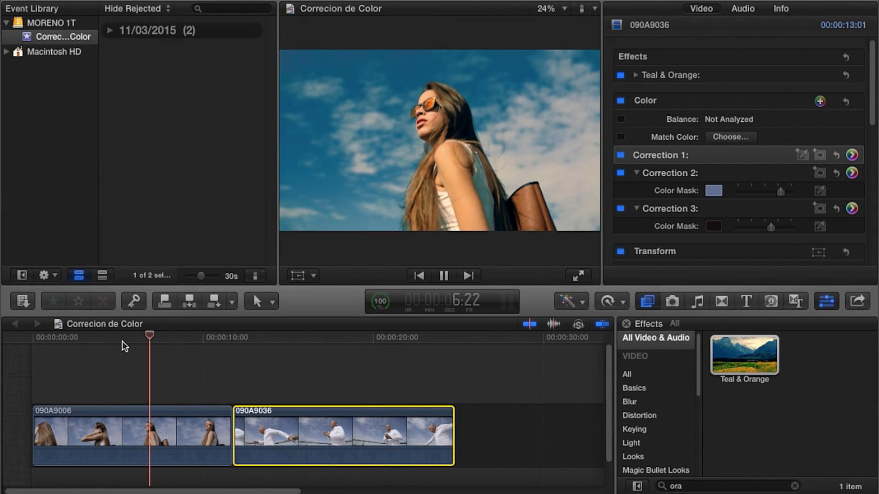
Step: Play the graded edit full screen with Cmd+Shift+F
key("shift+super+f")
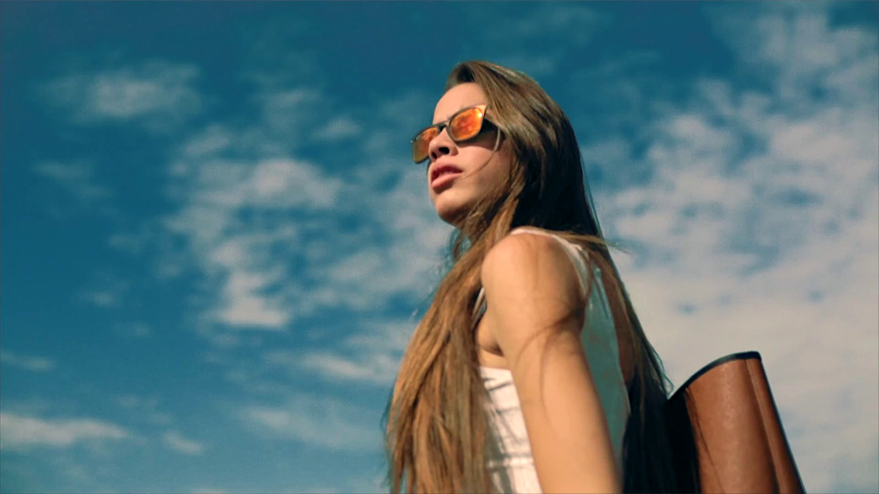